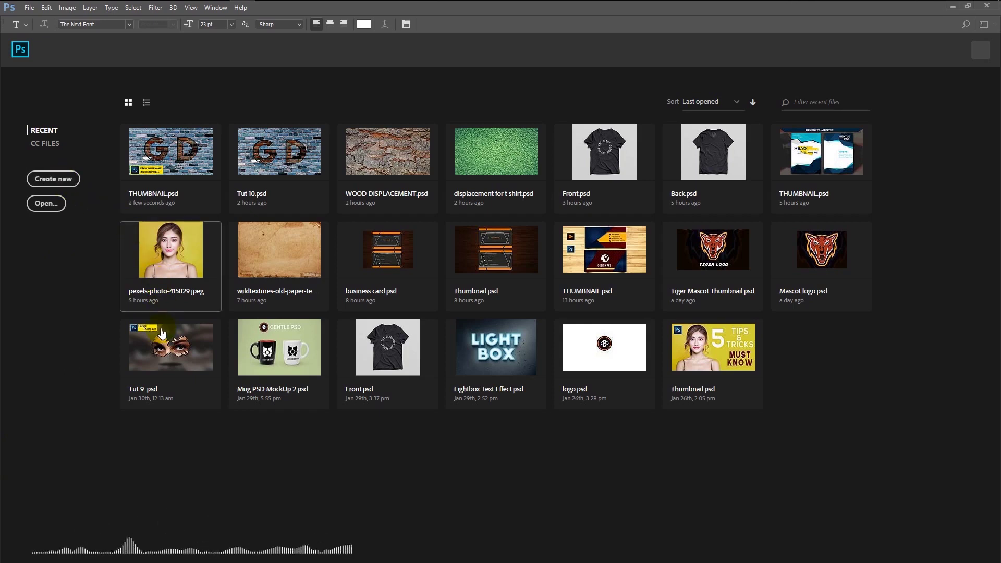
Step: Create a new blank 1920 × 1080 px document at 300 ppi
{"action": "key", "text": "ctrl+n"}
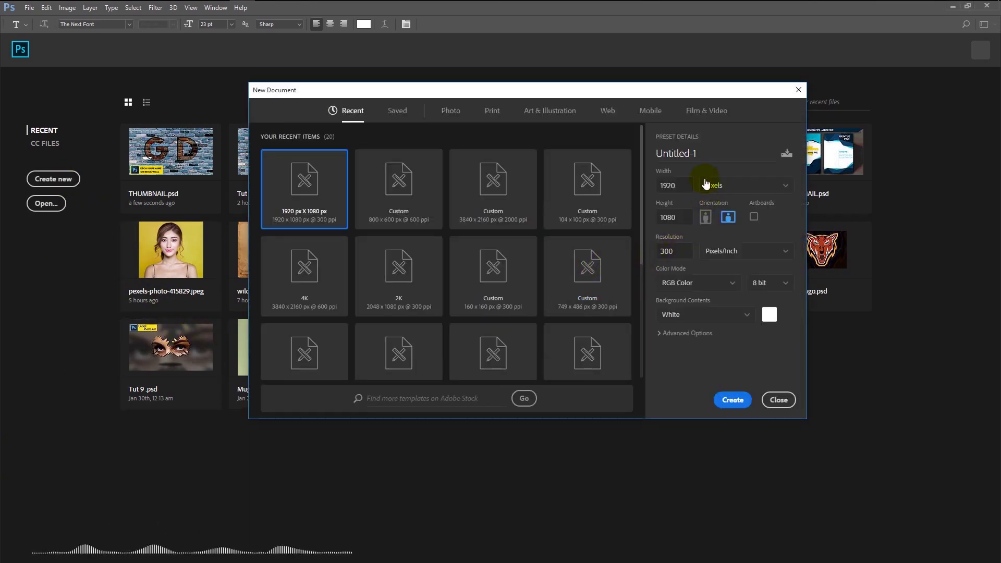
{"action": "left_click", "coordinate": [685, 185]}
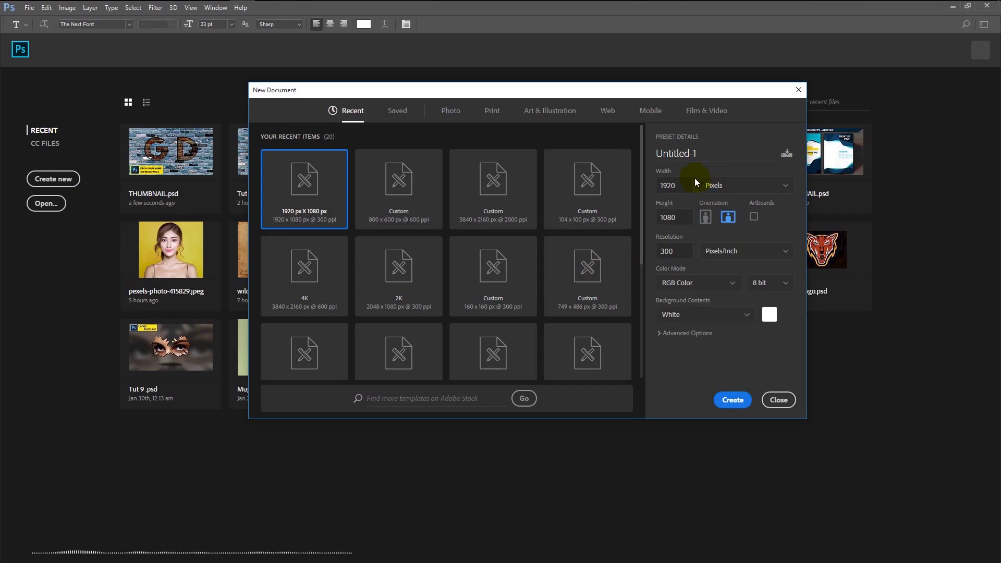
{"action": "left_click", "coordinate": [674, 216]}
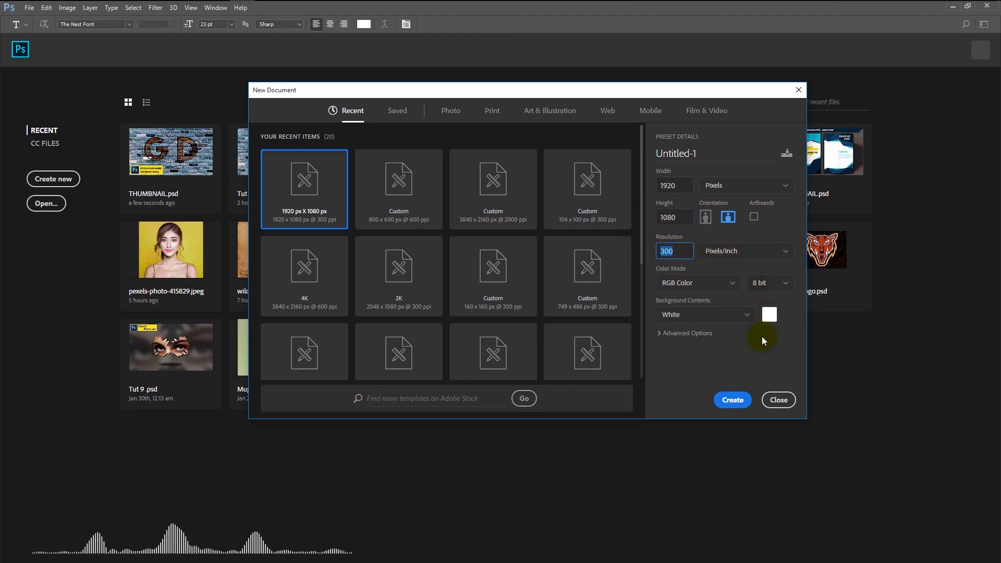
{"action": "left_click", "coordinate": [745, 402]}
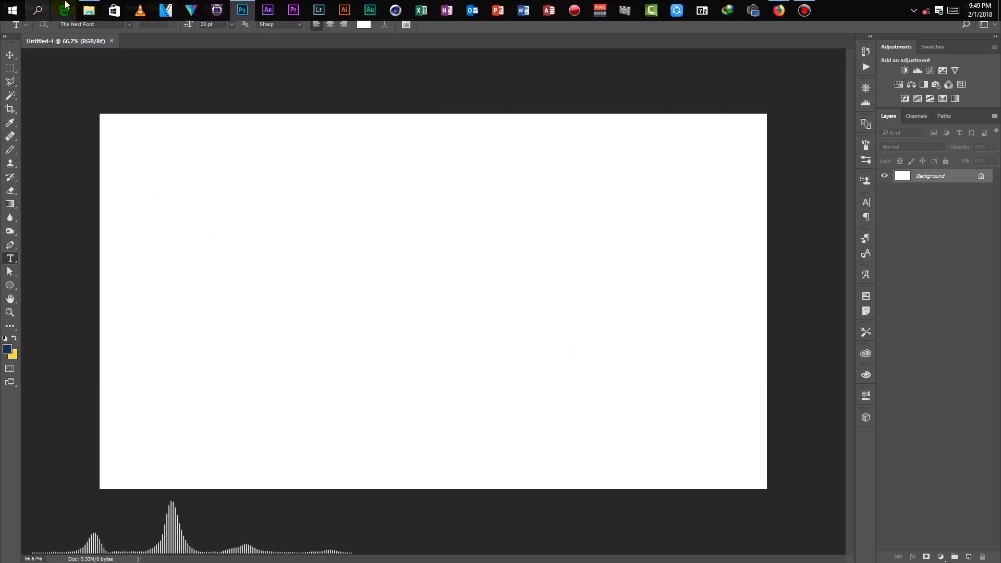
Step: Place pexels-photo.jpg on the canvas and scale it up to cover the whole canvas
{"action": "left_click", "coordinate": [89, 10]}
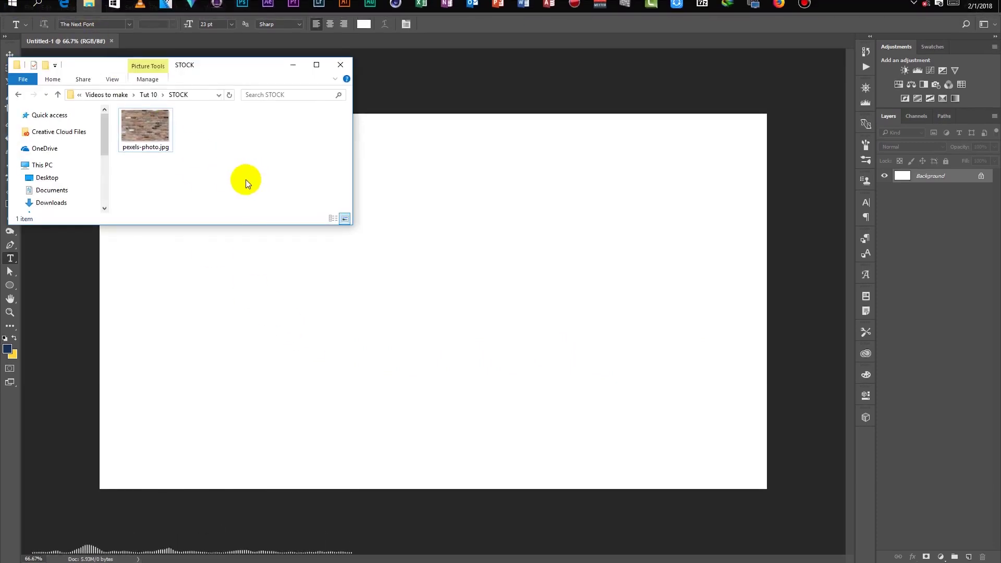
{"action": "left_click_drag", "start_coordinate": [157, 131], "coordinate": [457, 296]}
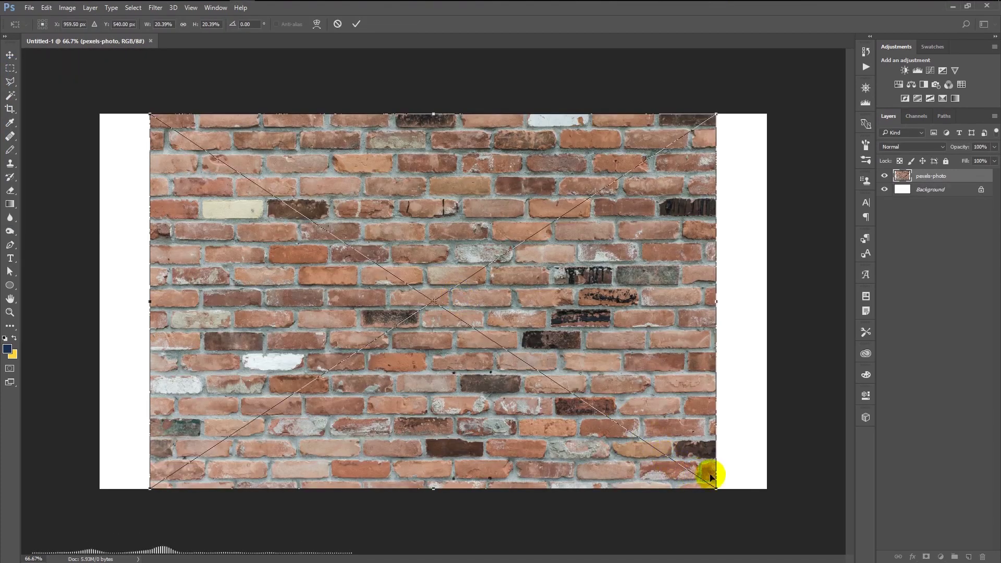
{"action": "left_click_drag", "start_coordinate": [716, 488], "coordinate": [784, 527]}
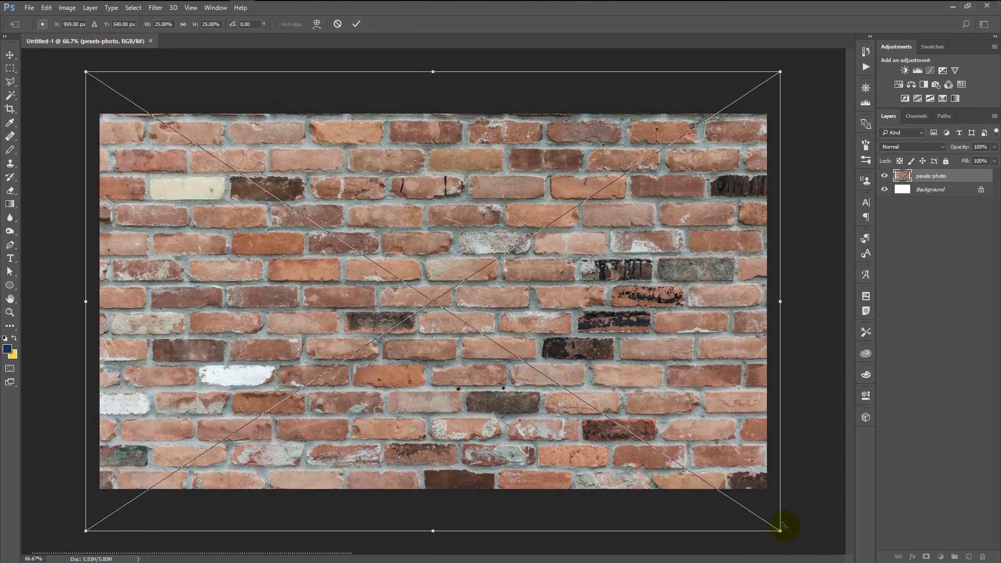
{"action": "left_click", "coordinate": [356, 24]}
{"action": "key", "text": "t"}
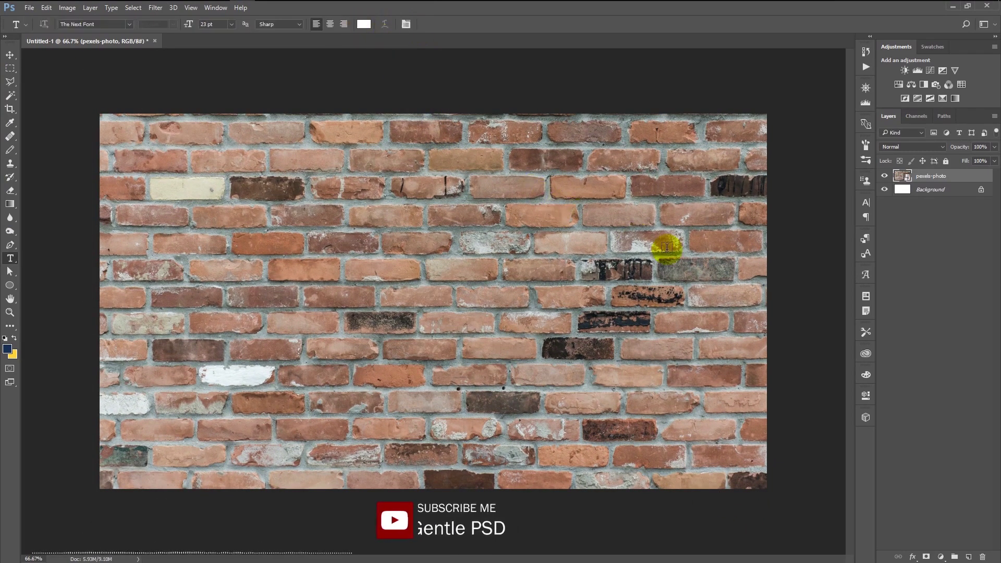
Step: Add 'GD' text at 339 pt on a new text layer
{"action": "key", "text": "v"}
{"action": "left_click", "coordinate": [11, 258]}
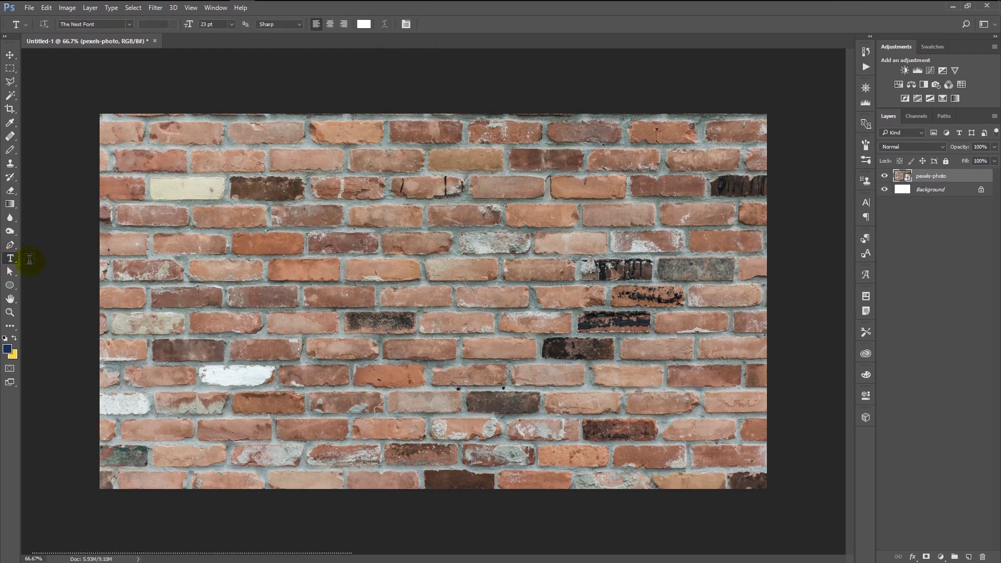
{"action": "left_click", "coordinate": [326, 313]}
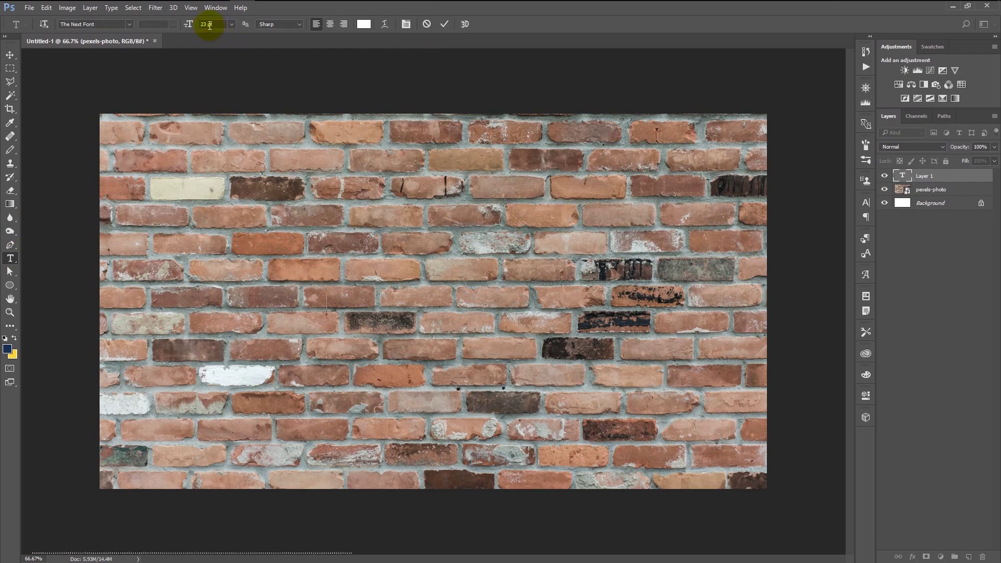
{"action": "type", "text": "339"}
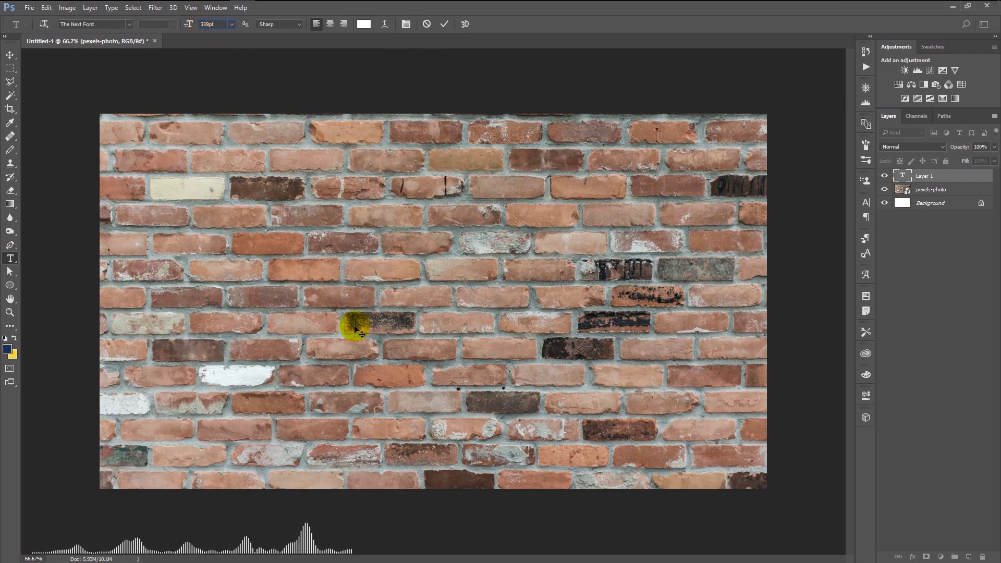
{"action": "key", "text": "Return"}
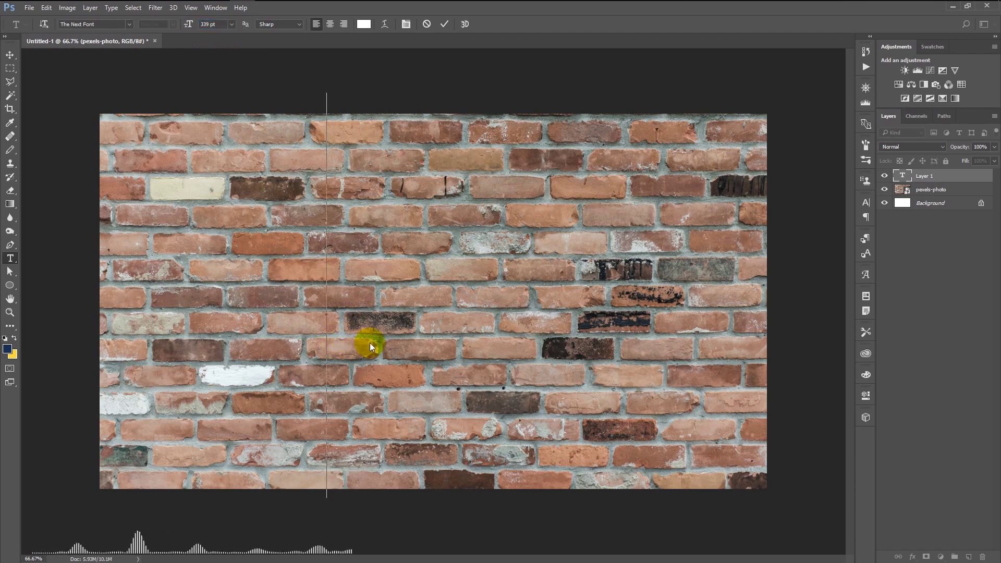
{"action": "type", "text": "GD"}
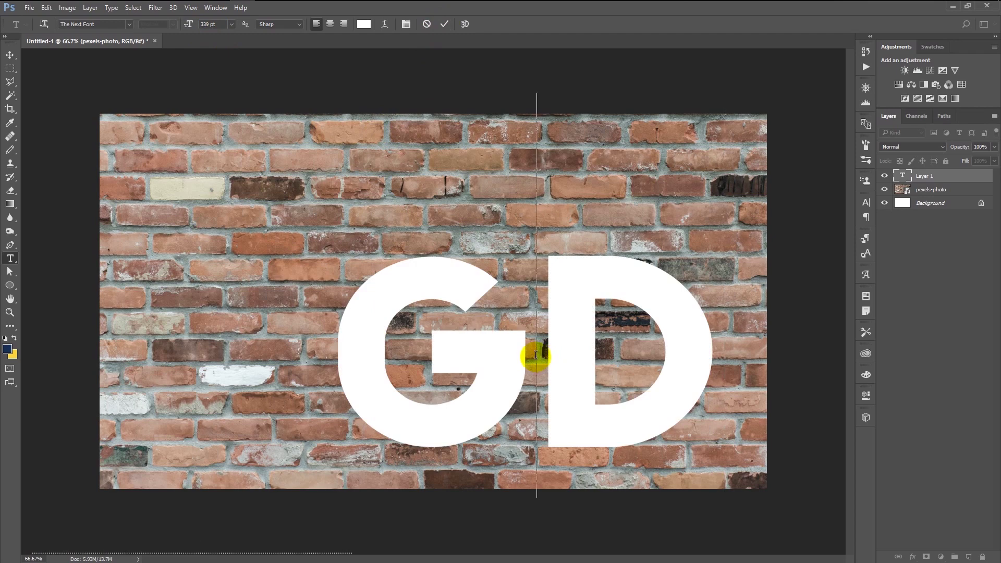
{"action": "left_click", "coordinate": [444, 24]}
Step: Move the GD letters to the centre of the canvas
{"action": "key", "text": "ctrl+t"}
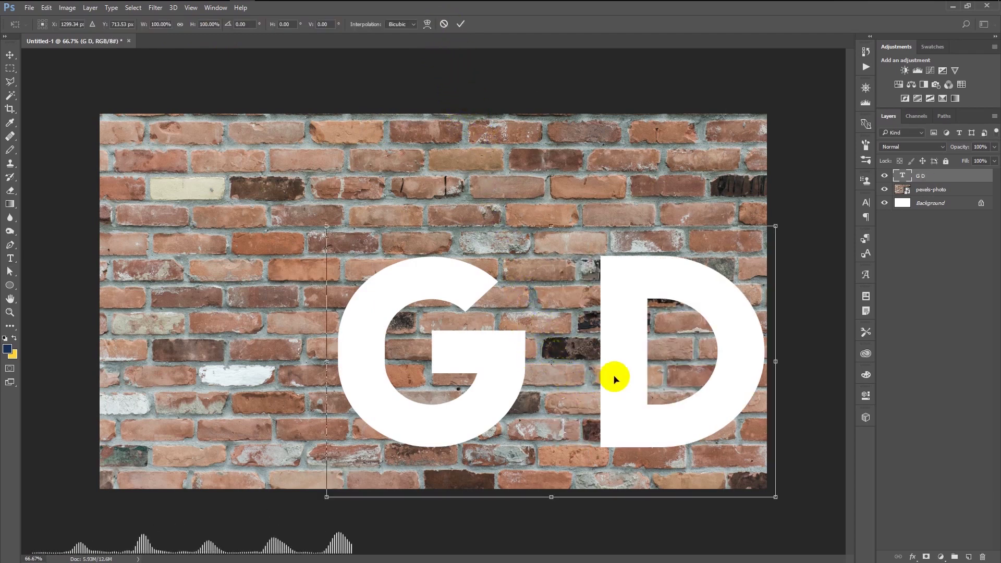
{"action": "left_click_drag", "start_coordinate": [614, 379], "coordinate": [495, 325]}
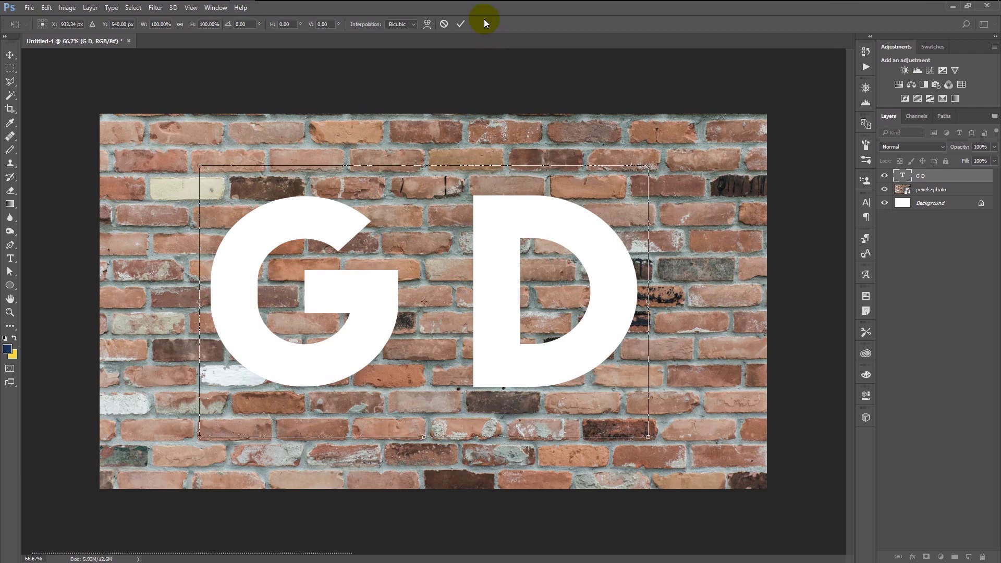
{"action": "left_click", "coordinate": [462, 25]}
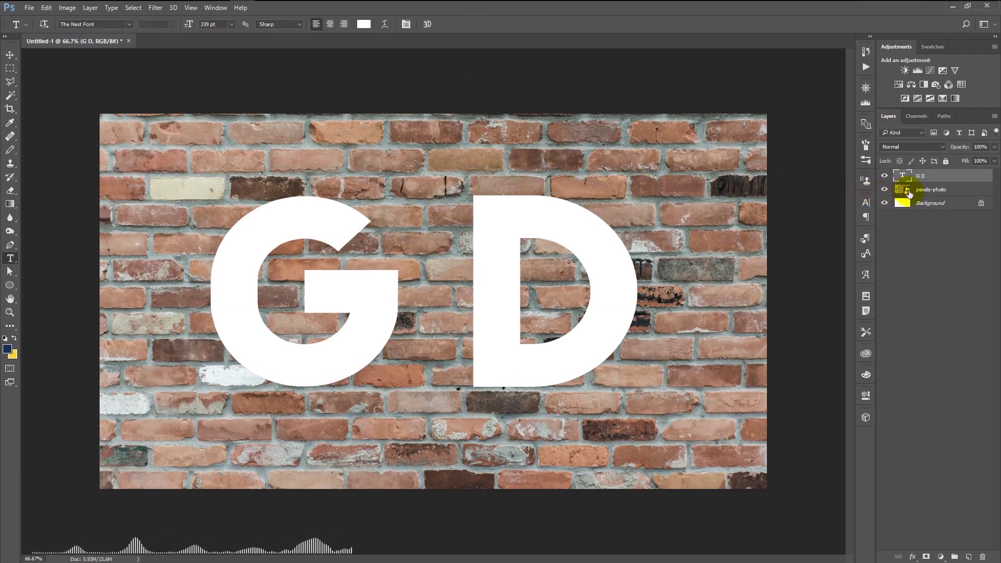
Step: Duplicate the brick photo layer and clip the copy to the GD text
{"action": "left_click", "coordinate": [907, 193]}
{"action": "key", "text": "ctrl+j"}
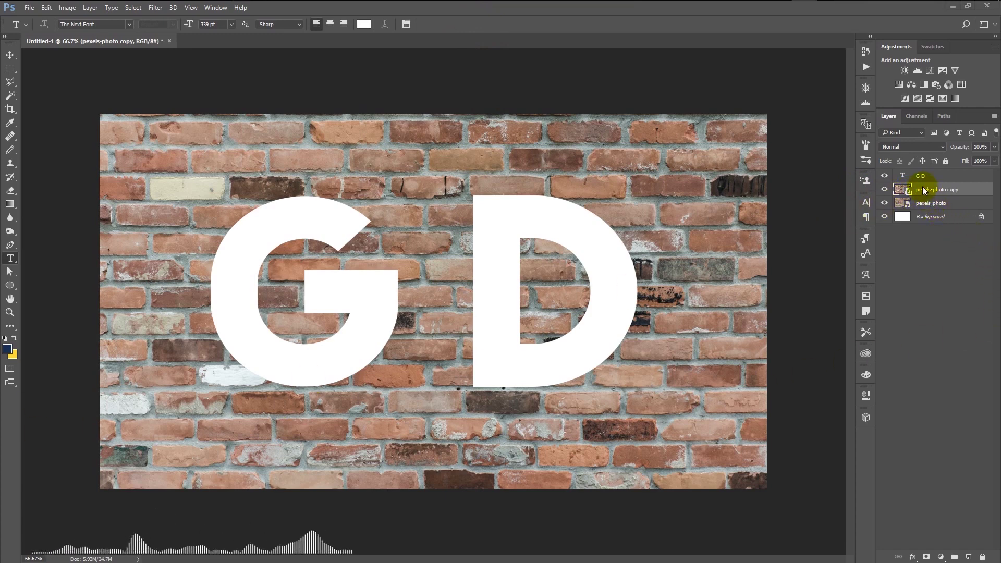
{"action": "mouse_move", "coordinate": [923, 190]}
{"action": "left_mouse_down"}
{"action": "mouse_move", "coordinate": [920, 174]}
{"action": "mouse_move", "coordinate": [933, 177]}
{"action": "left_mouse_up"}
{"action": "right_click", "coordinate": [972, 175]}
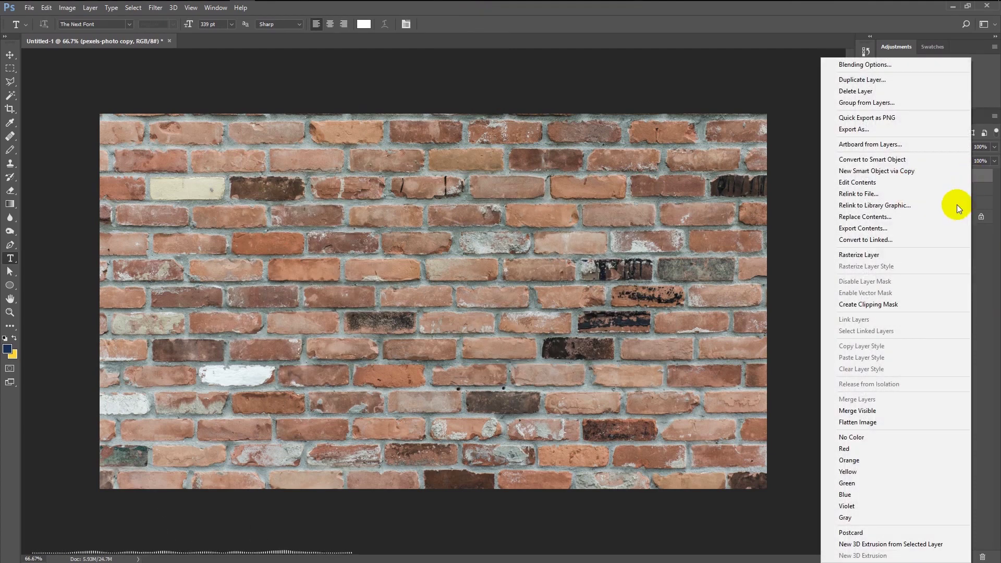
{"action": "left_click", "coordinate": [889, 306]}
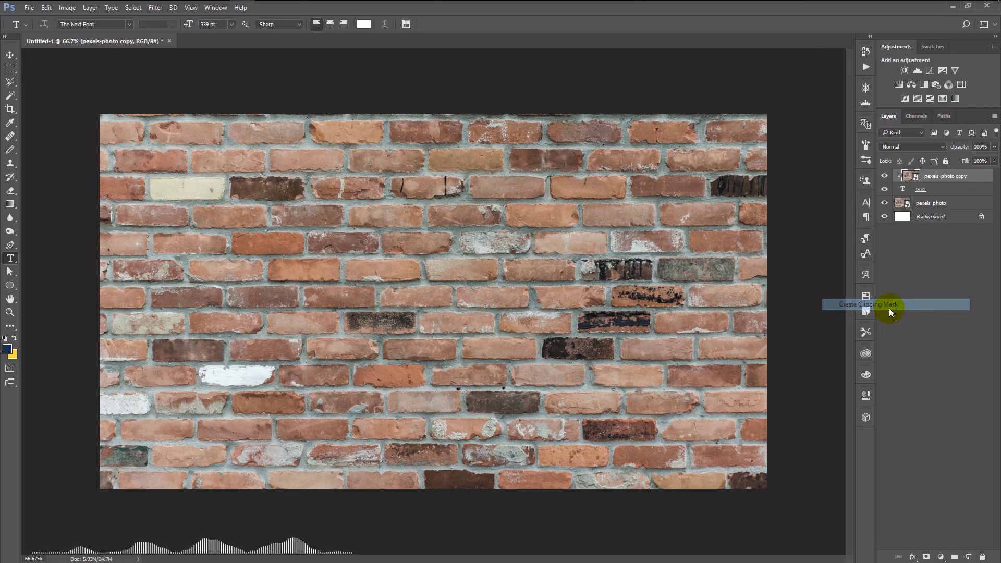
Step: Group the GD text and clipped photo copy into Group 1, then edit its layer style
{"action": "left_click", "coordinate": [947, 189]}
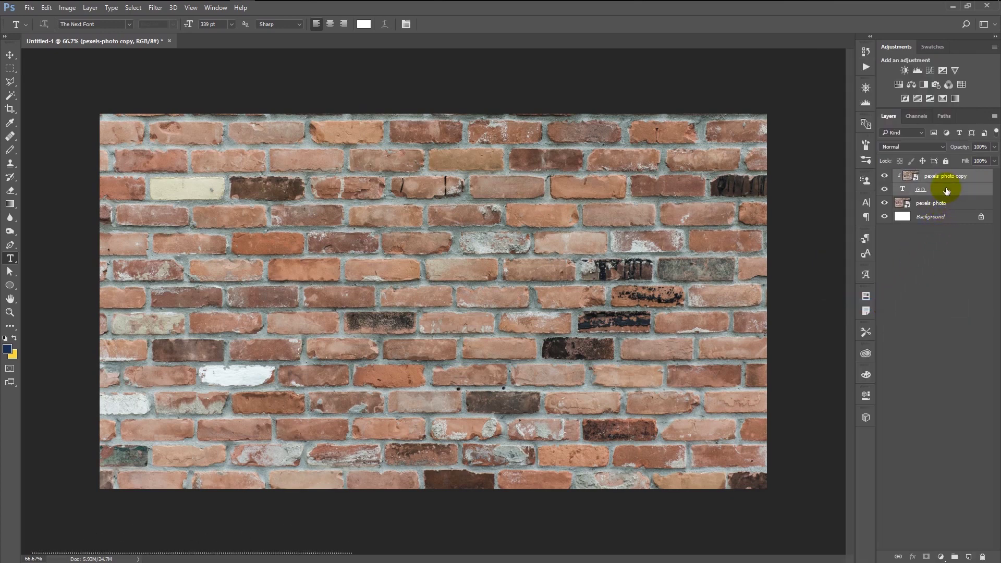
{"action": "right_click", "coordinate": [947, 192]}
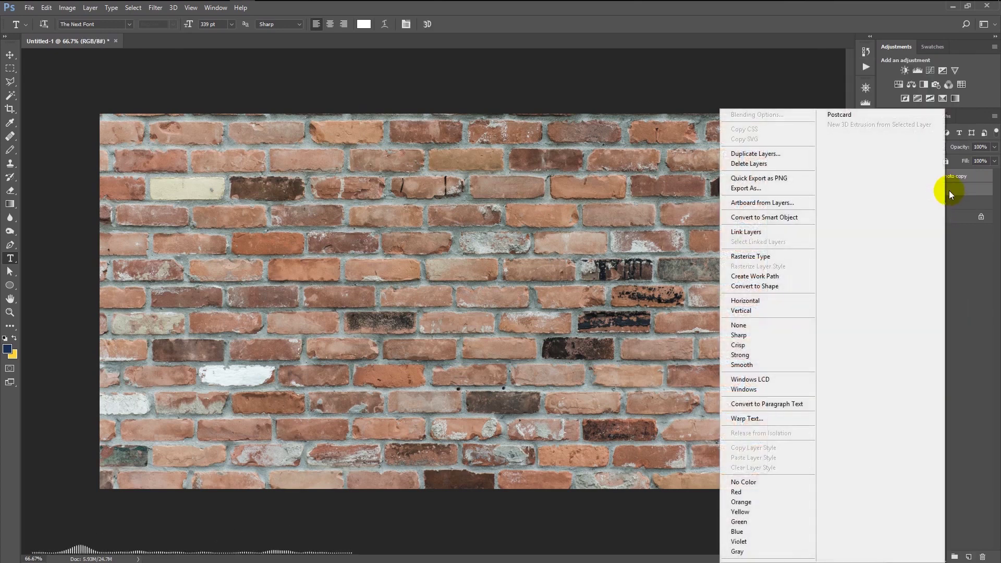
{"action": "key", "text": "Escape"}
{"action": "key", "text": "ctrl+g"}
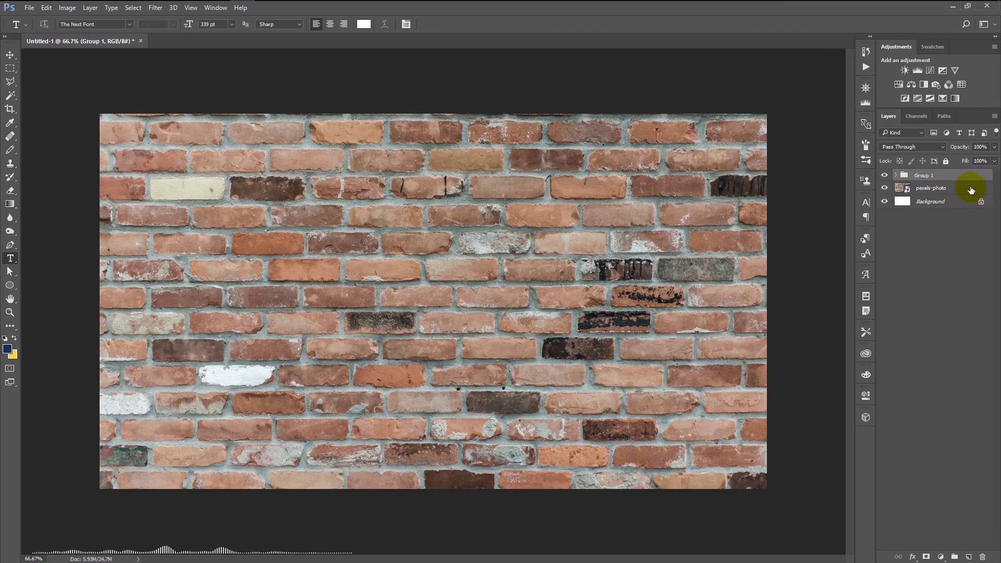
{"action": "double_click", "coordinate": [971, 181]}
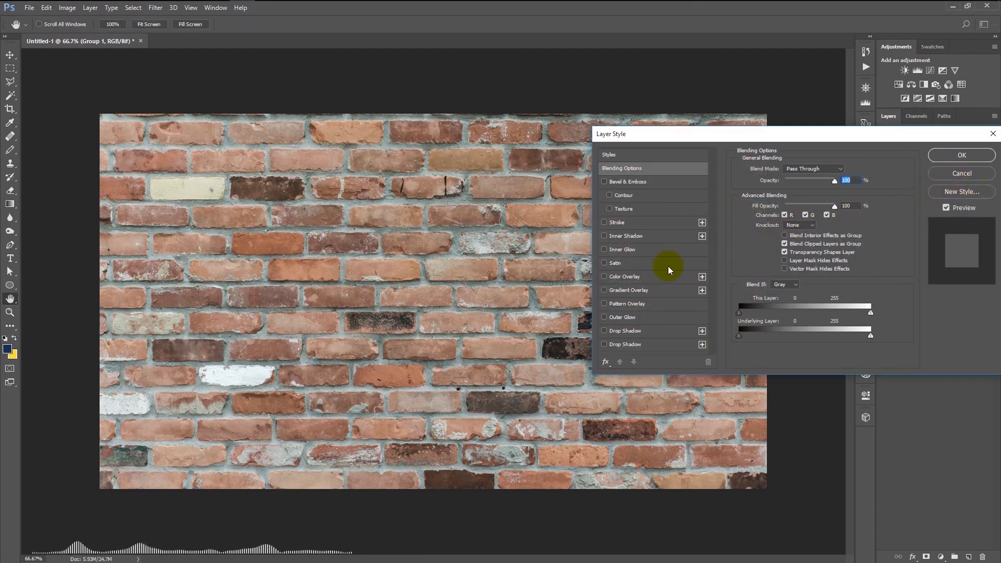
Step: Give Group 1 an Inner Shadow with 9 px distance, 35% choke and 33 px size
{"action": "left_click", "coordinate": [650, 242]}
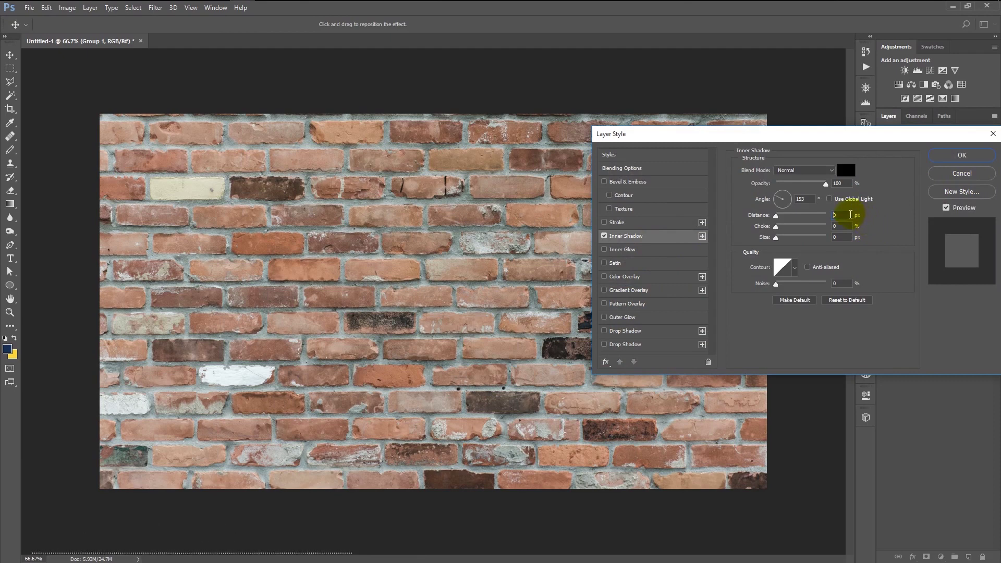
{"action": "left_click", "coordinate": [810, 199]}
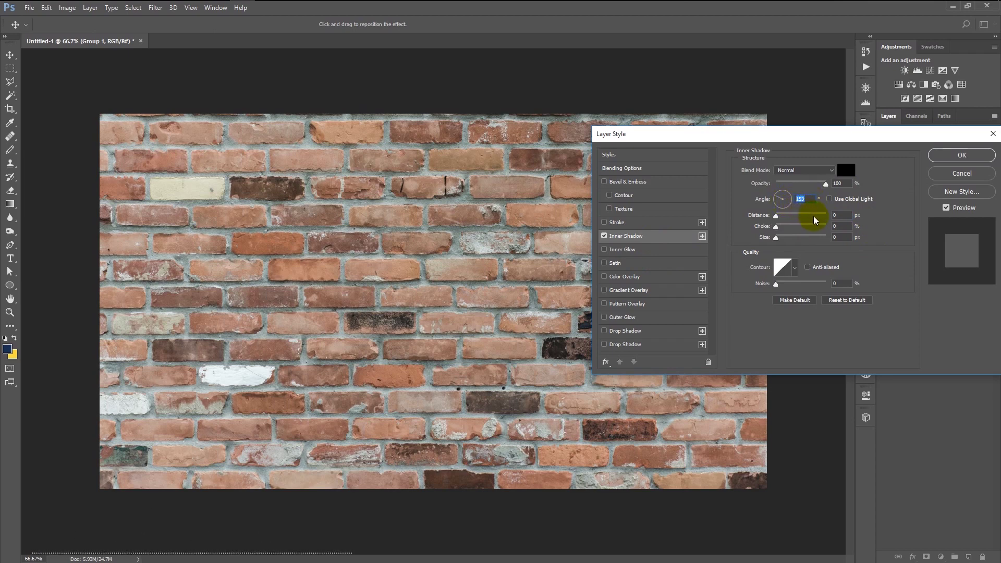
{"action": "left_click", "coordinate": [842, 216]}
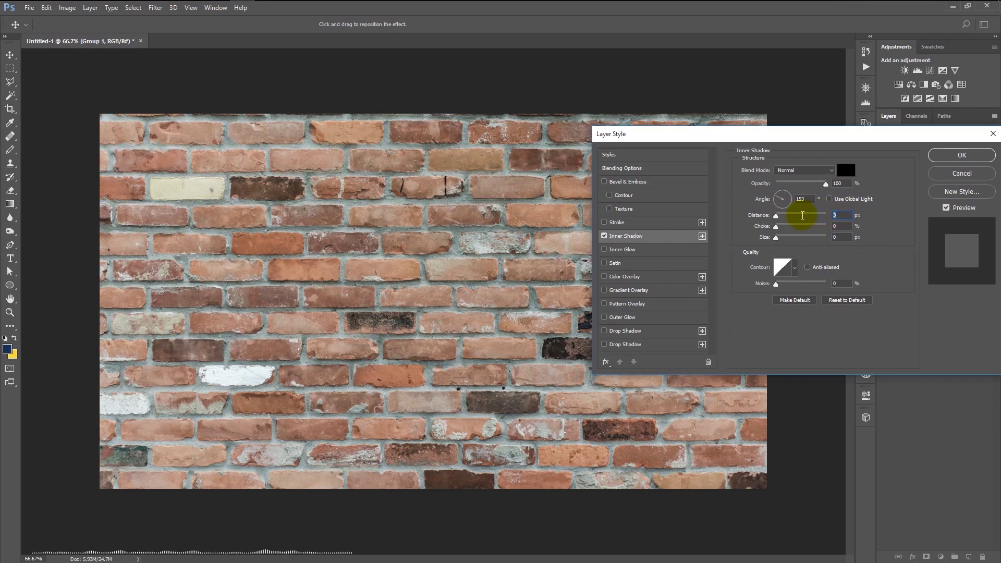
{"action": "type", "text": "9"}
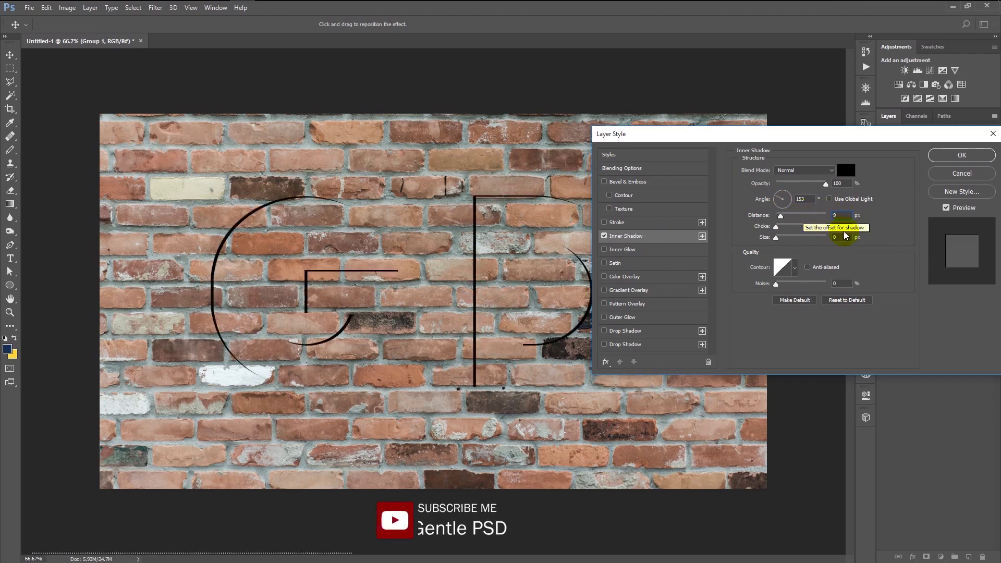
{"action": "key", "text": "Tab"}
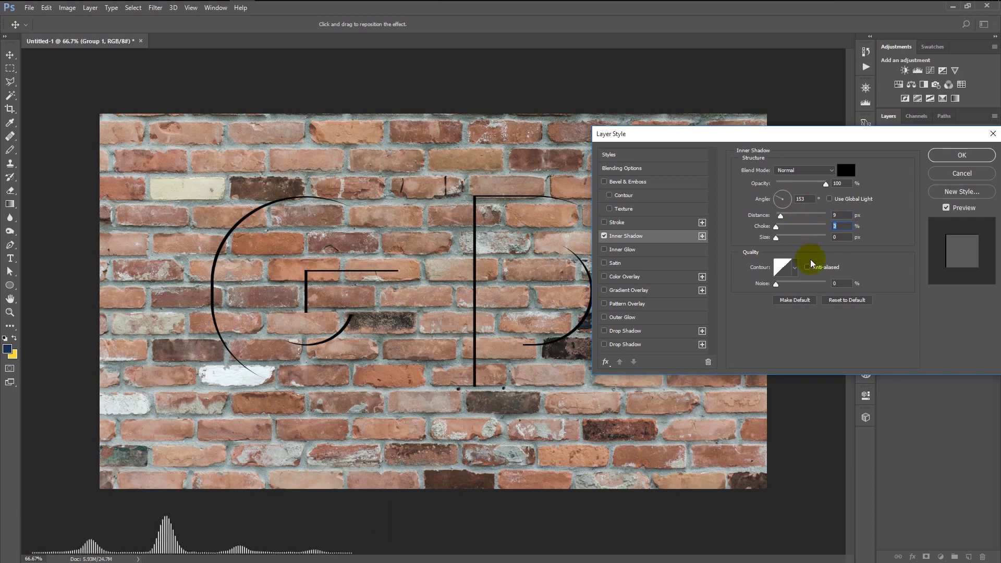
{"action": "type", "text": "35"}
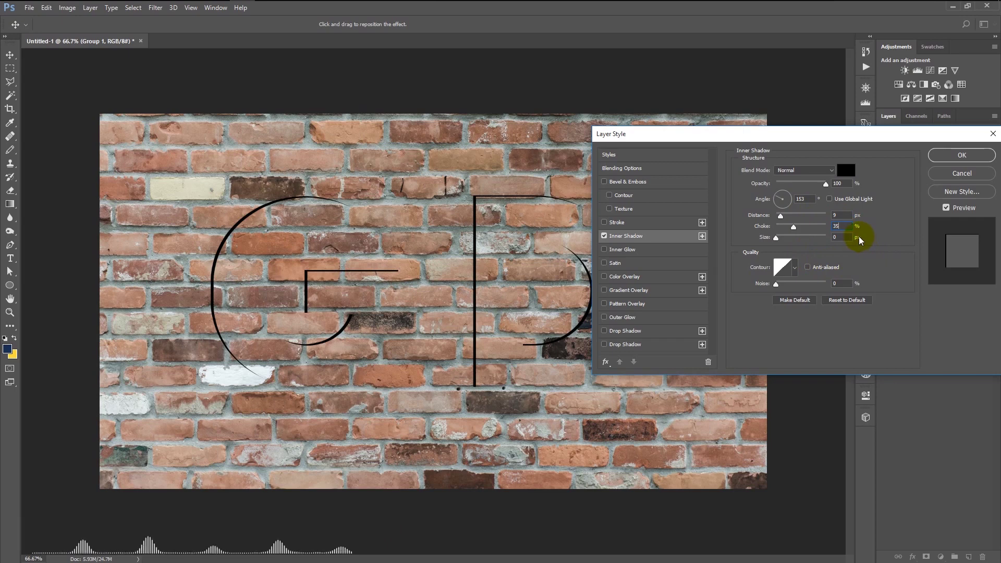
{"action": "left_click", "coordinate": [836, 236]}
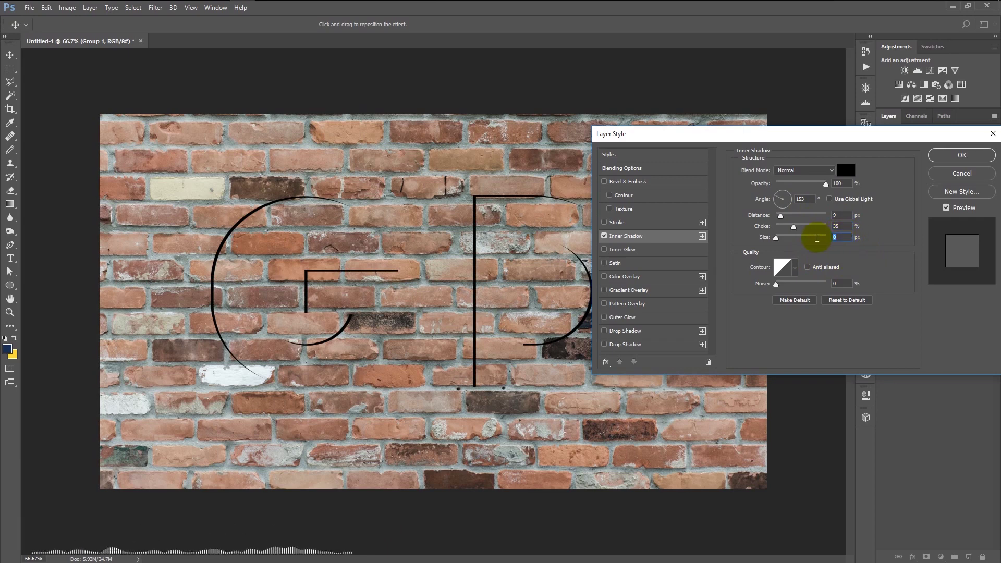
{"action": "type", "text": "33"}
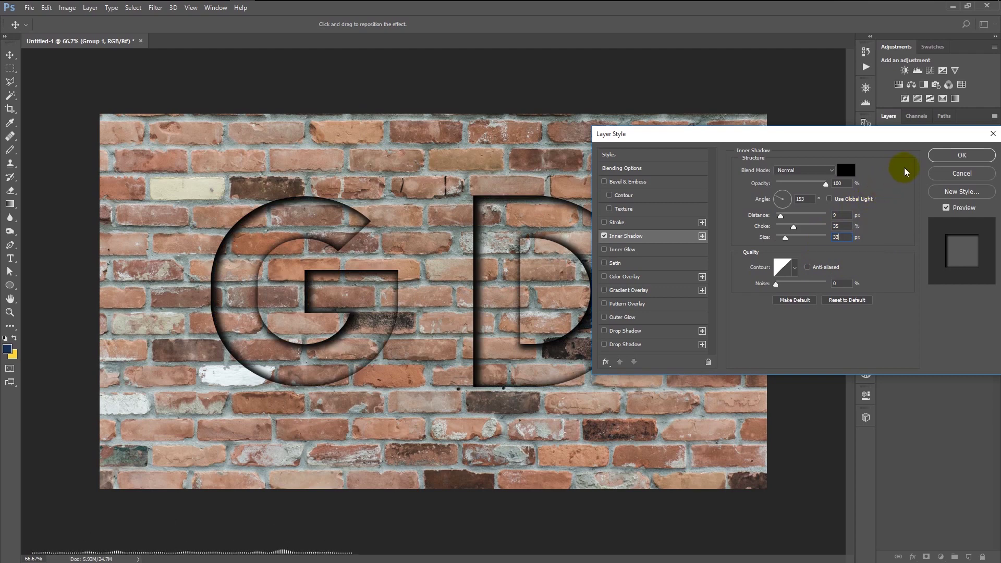
{"action": "left_click", "coordinate": [937, 158]}
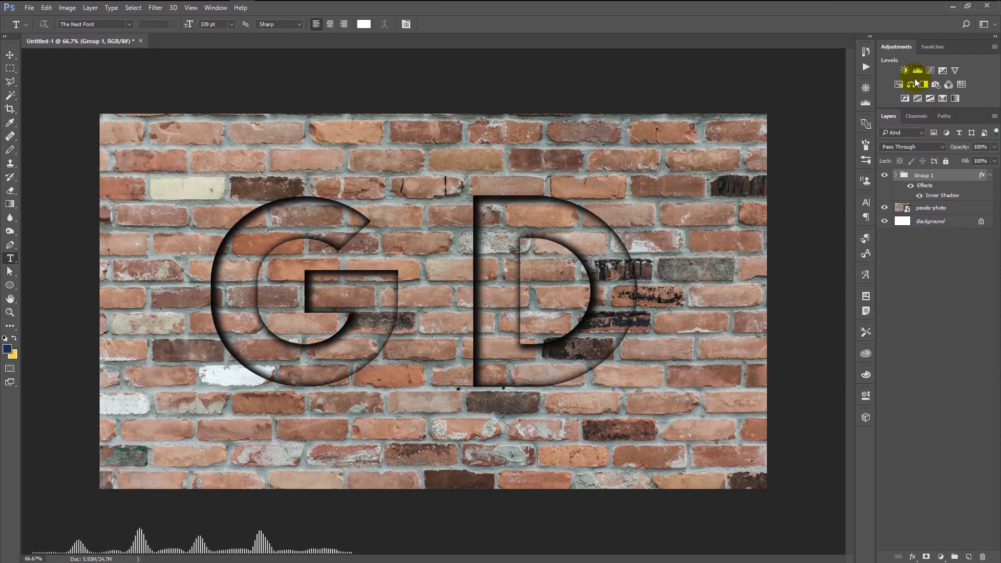
Step: Add a Hue/Saturation adjustment clipped to Group 1 with Hue set to -180
{"action": "left_click", "coordinate": [899, 86]}
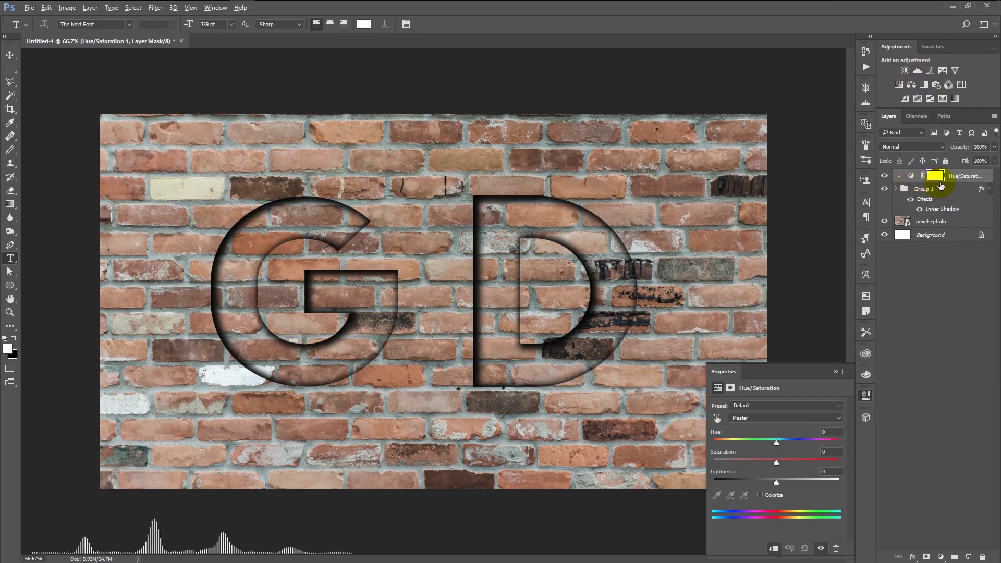
{"action": "right_click", "coordinate": [971, 181]}
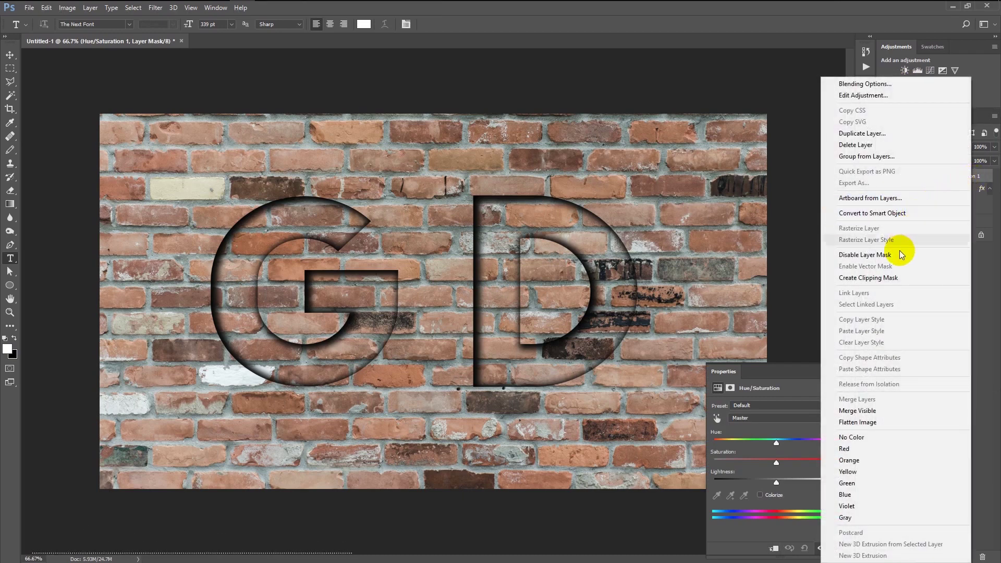
{"action": "left_click", "coordinate": [891, 277]}
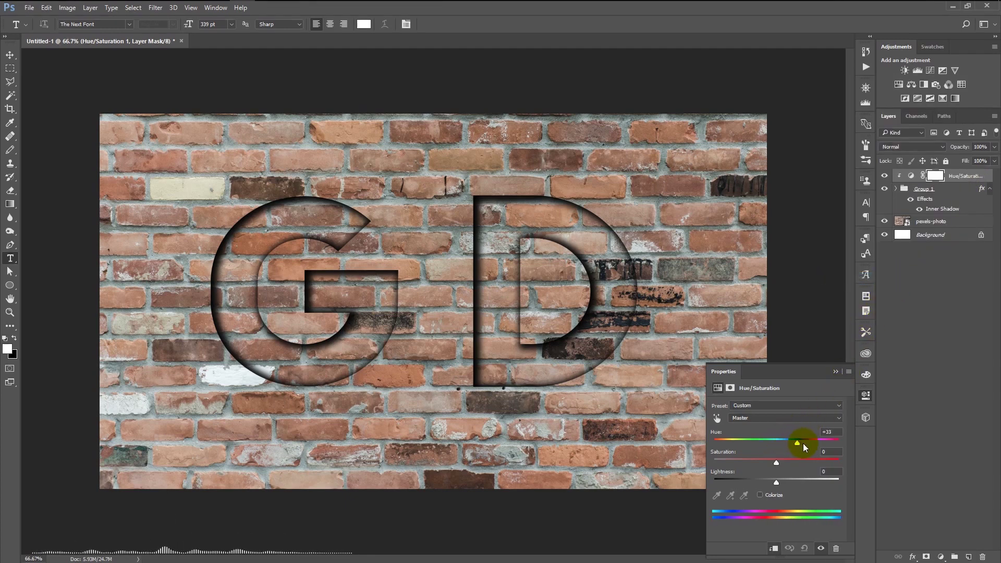
{"action": "left_click_drag", "start_coordinate": [816, 446], "coordinate": [782, 444]}
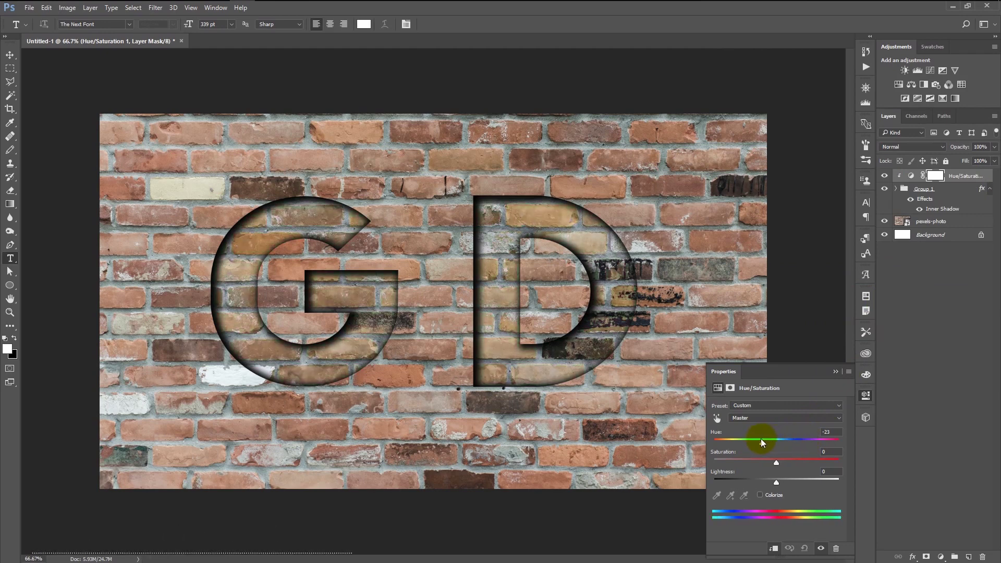
{"action": "left_click_drag", "start_coordinate": [745, 443], "coordinate": [729, 442]}
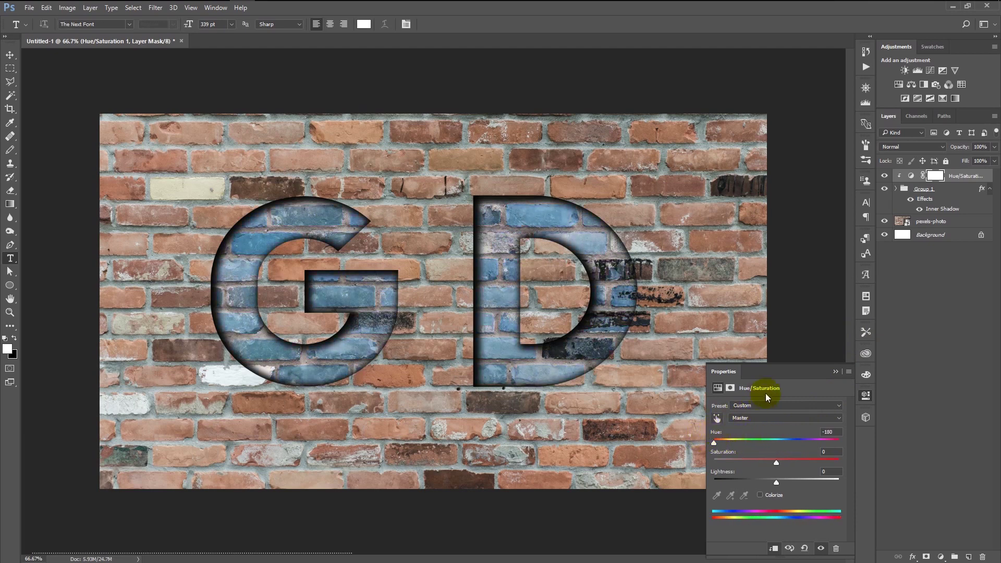
{"action": "left_click", "coordinate": [834, 372]}
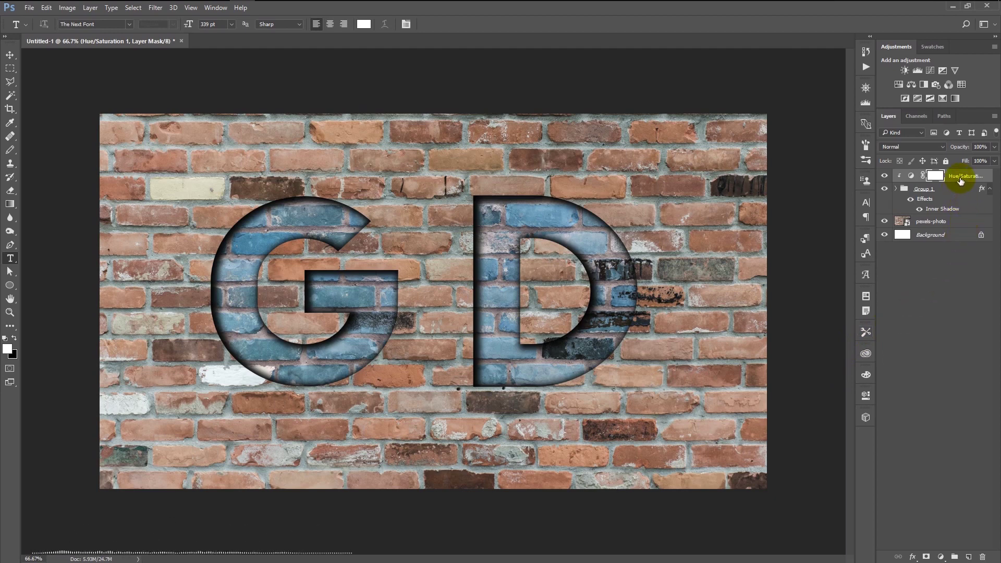
Step: Move Hue/Saturation 1 below Group 1 and select Group 1
{"action": "left_click_drag", "start_coordinate": [961, 175], "coordinate": [963, 216]}
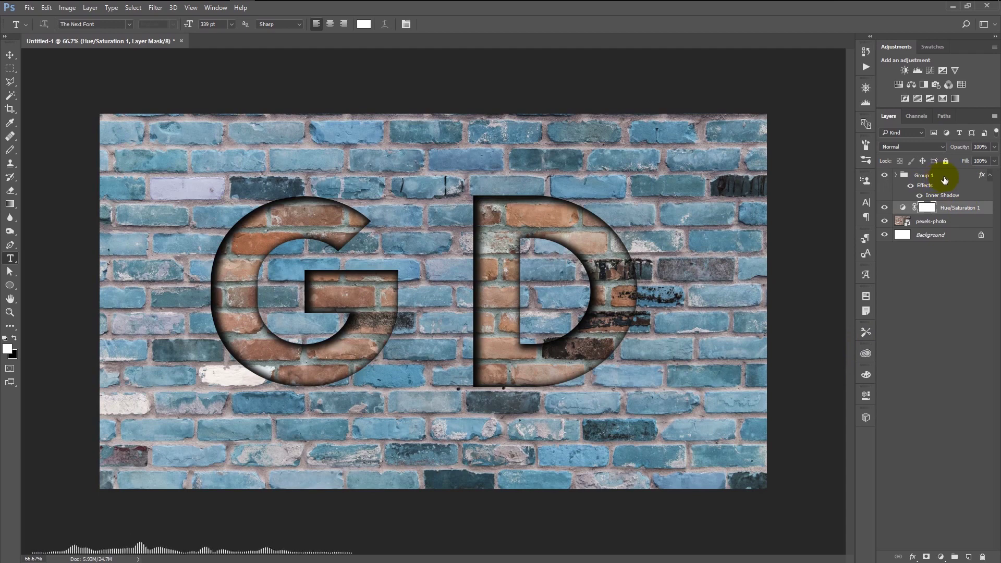
{"action": "left_click", "coordinate": [945, 178]}
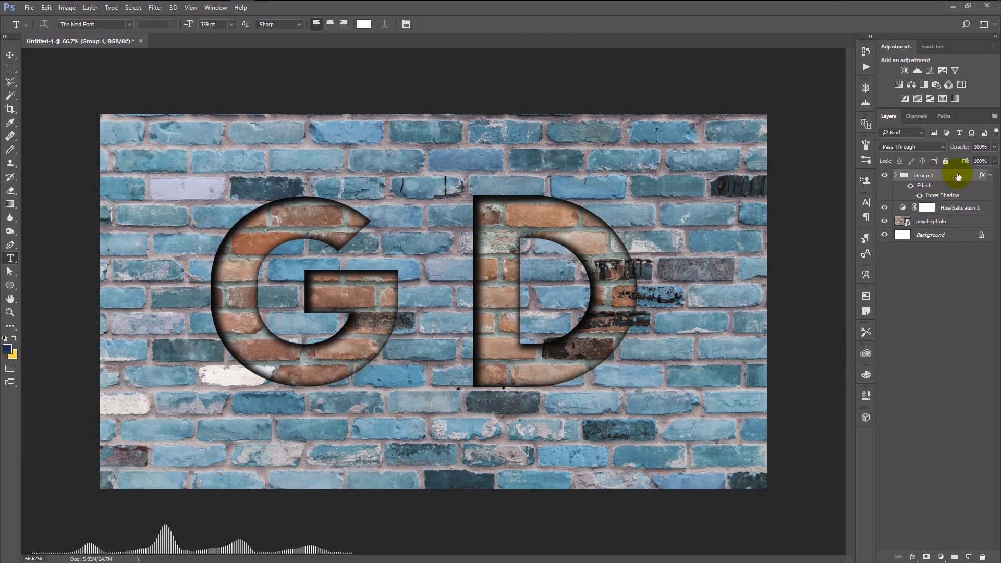
Step: Add a Multiply colour overlay in pale peach #edc5a8 to Group 1
{"action": "double_click", "coordinate": [973, 176]}
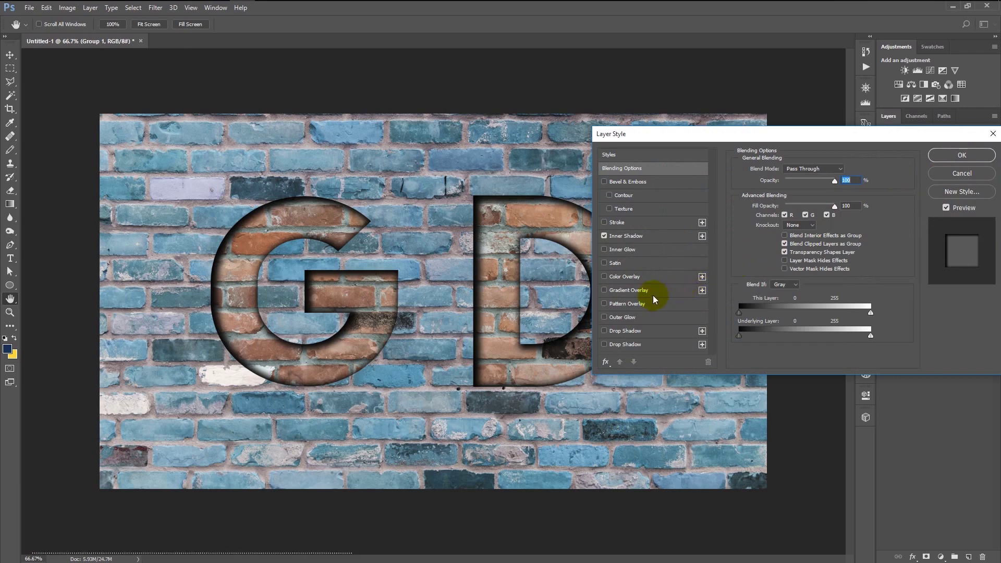
{"action": "left_click", "coordinate": [641, 279]}
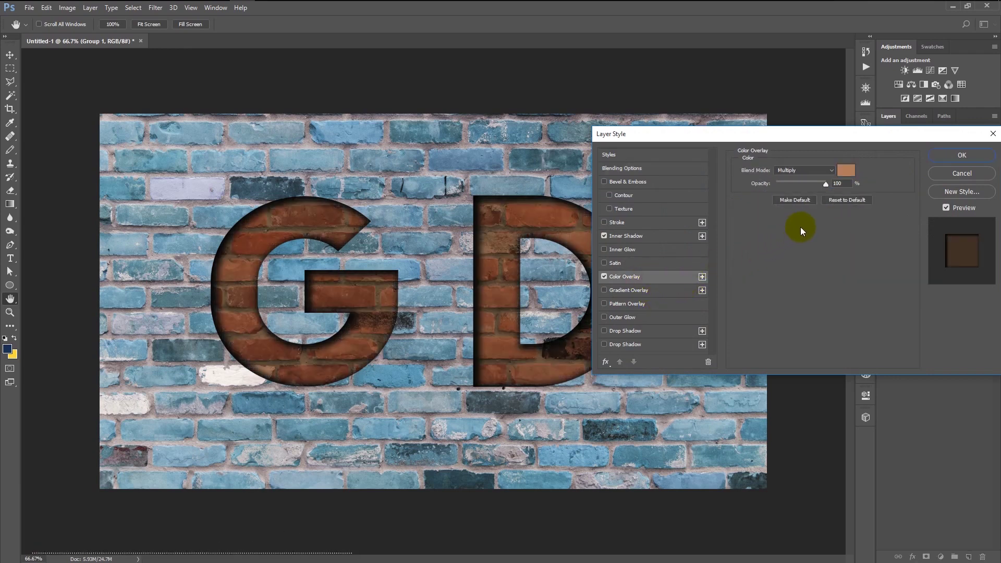
{"action": "left_click", "coordinate": [846, 171]}
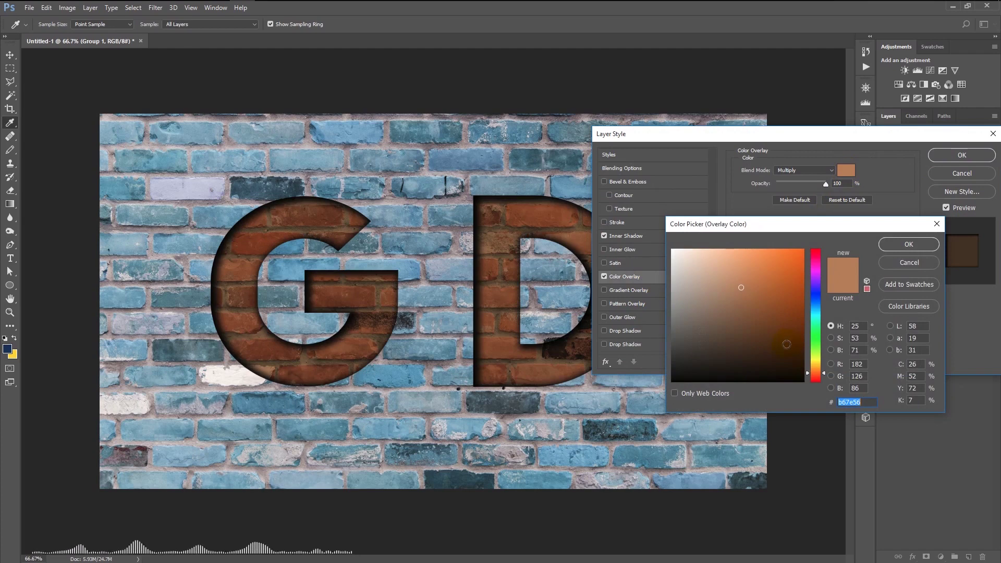
{"action": "left_click", "coordinate": [728, 284]}
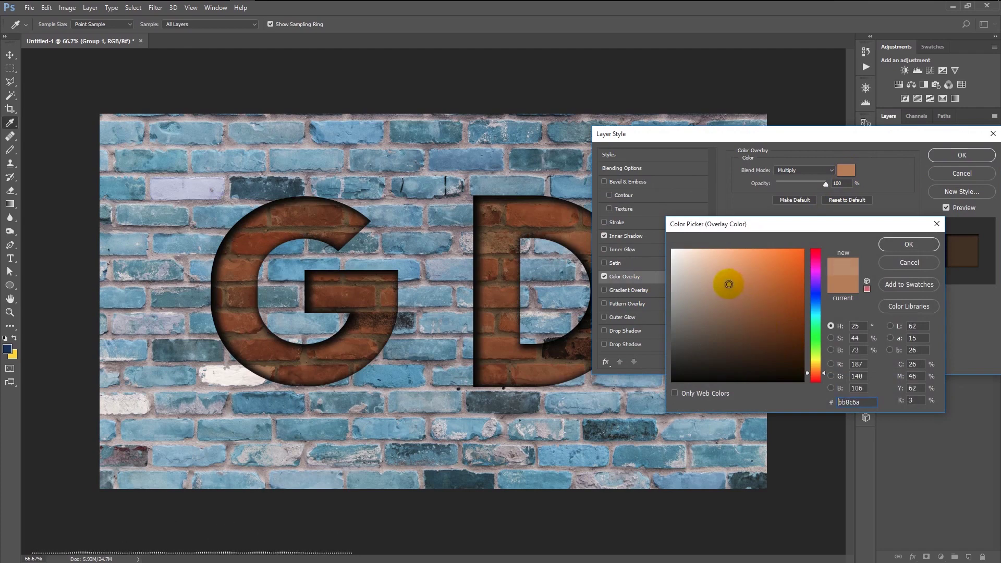
{"action": "left_click_drag", "start_coordinate": [727, 283], "coordinate": [711, 275]}
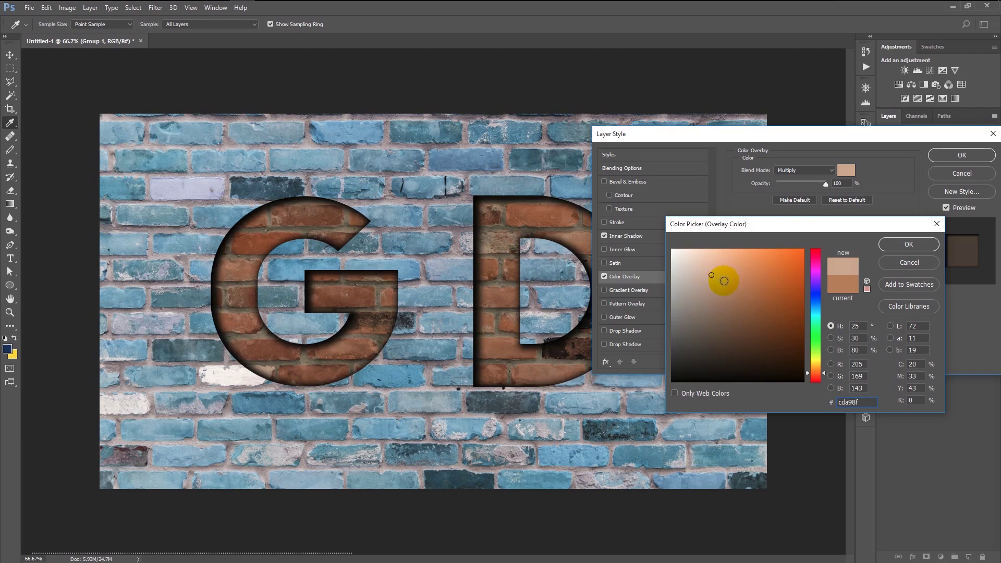
{"action": "left_click", "coordinate": [710, 258]}
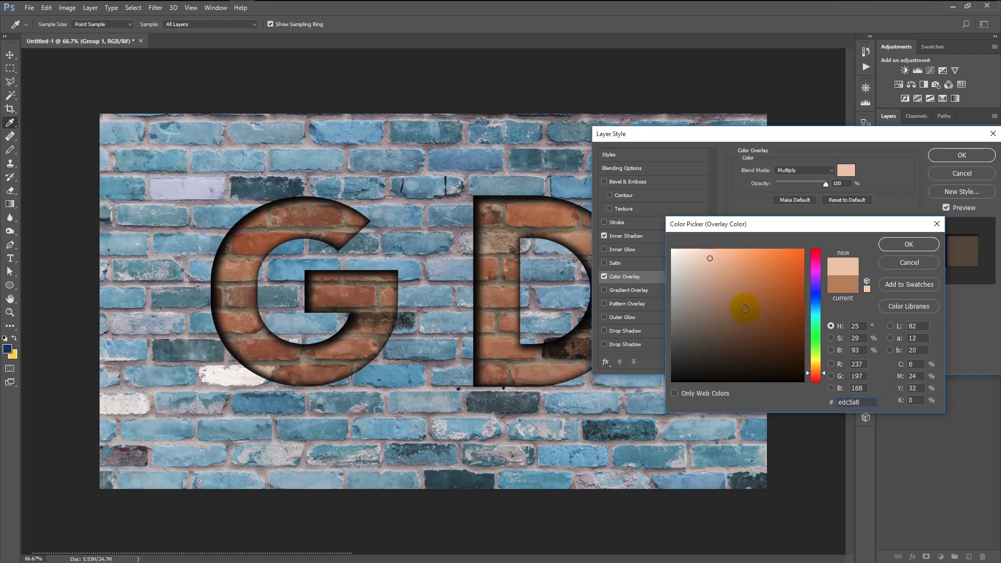
{"action": "left_click_drag", "start_coordinate": [860, 403], "coordinate": [834, 401]}
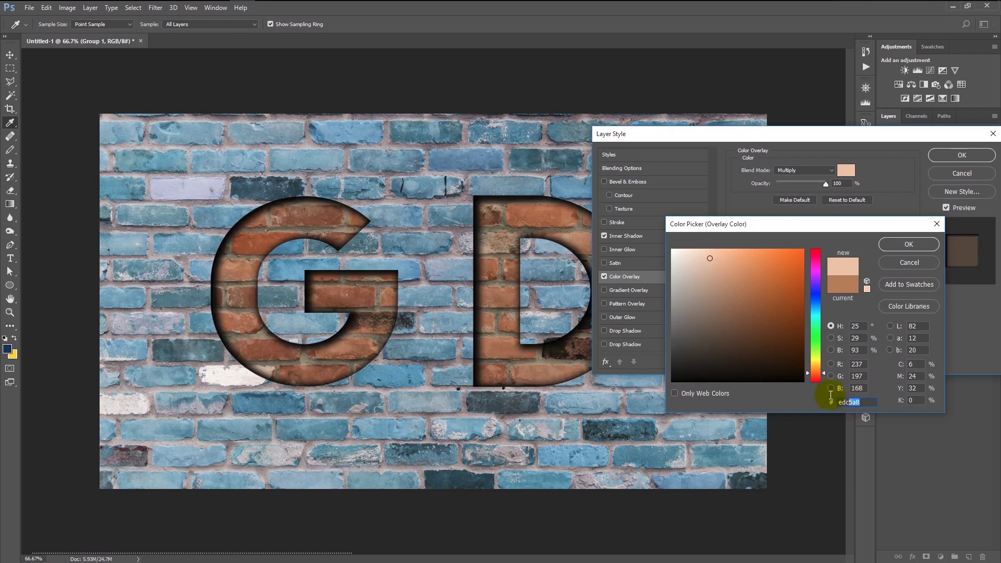
{"action": "left_click", "coordinate": [890, 253]}
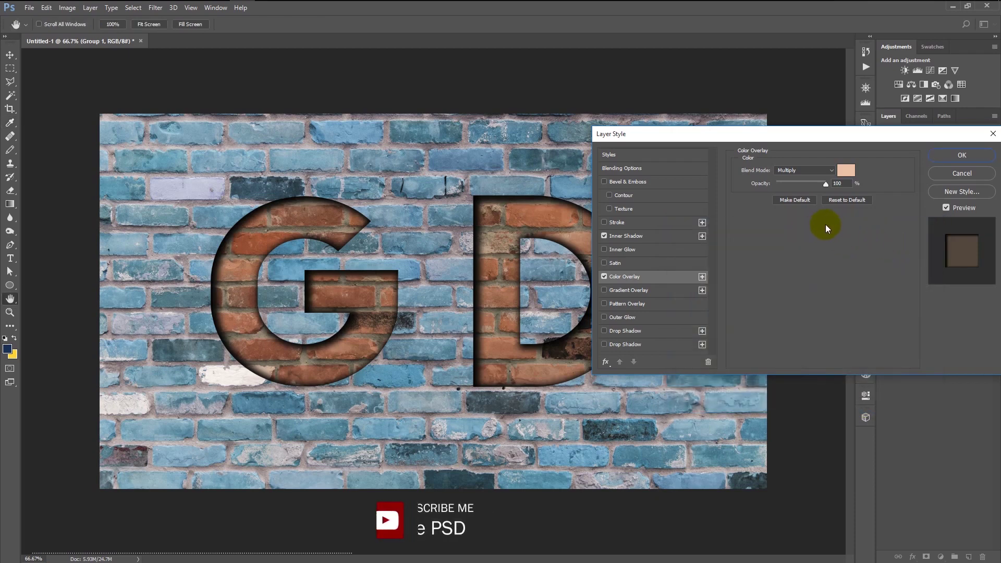
Step: Switch the colour overlay's blend mode to Color Burn and apply the layer style
{"action": "left_click", "coordinate": [787, 169]}
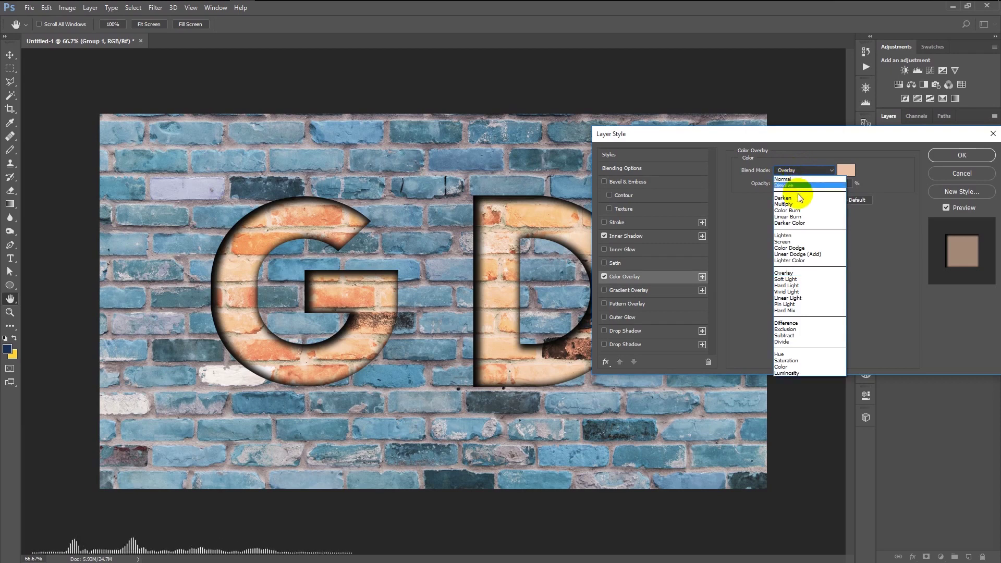
{"action": "left_click", "coordinate": [788, 210]}
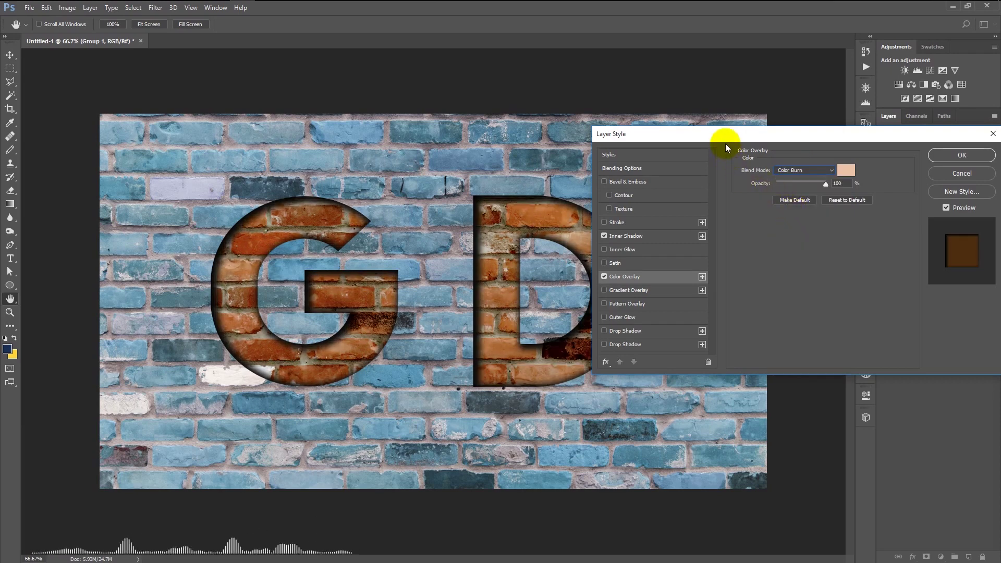
{"action": "left_click_drag", "start_coordinate": [722, 135], "coordinate": [667, 194]}
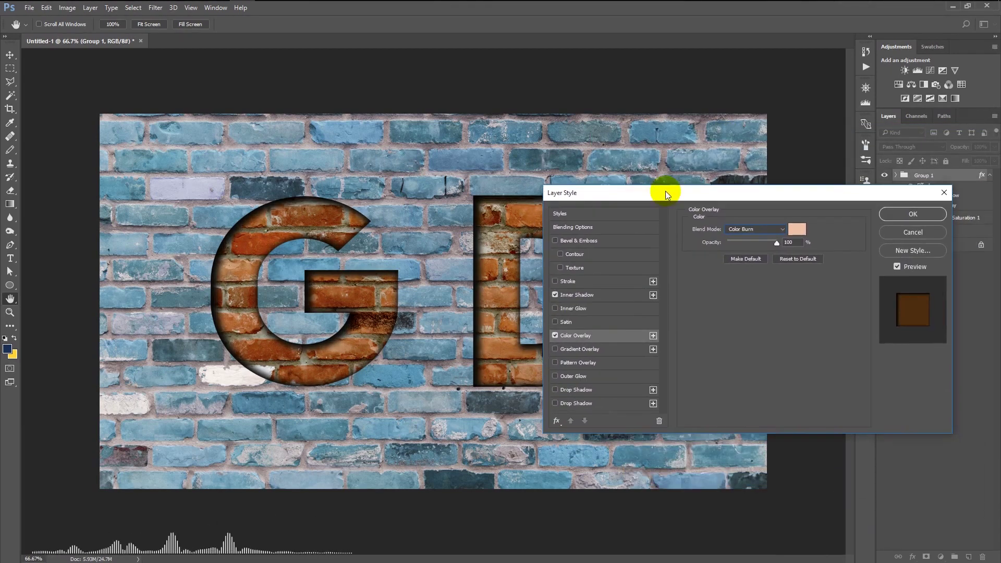
{"action": "left_click", "coordinate": [892, 206]}
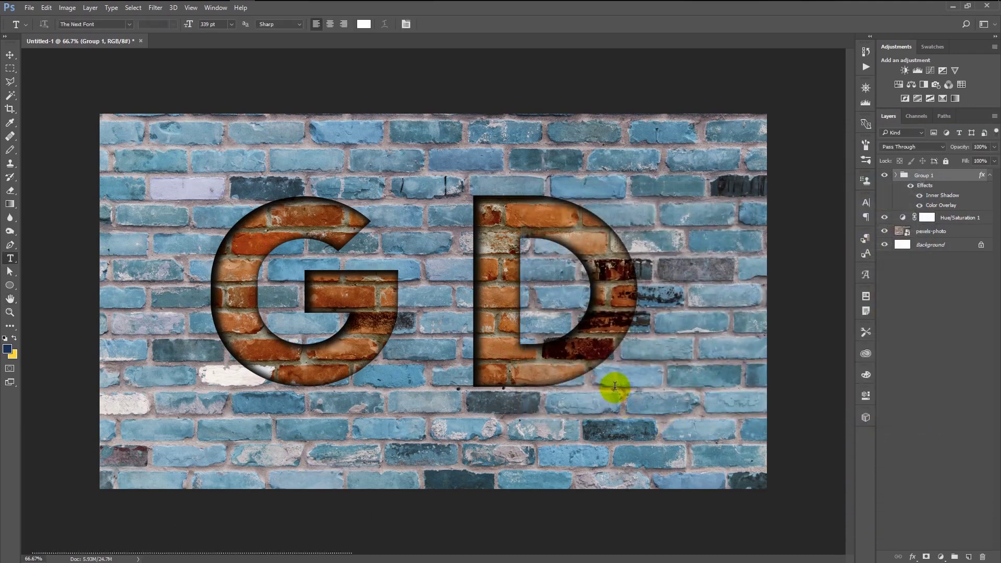